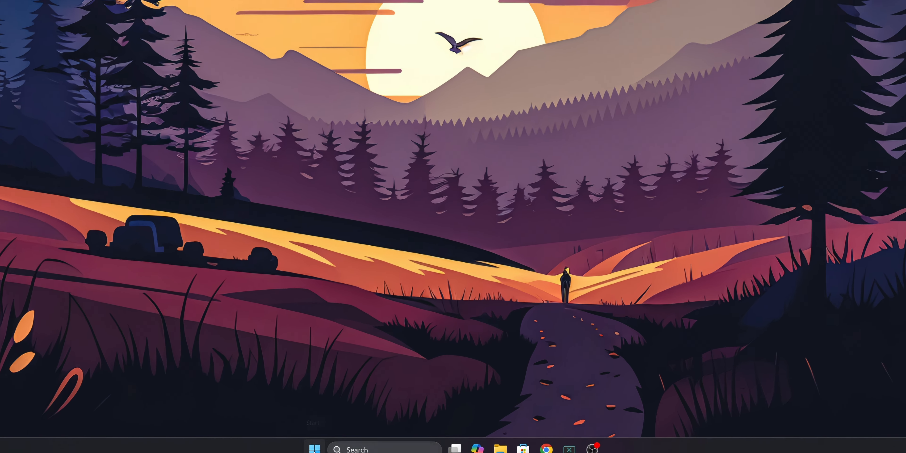
Open Disk Management and examine the EFI, recovery, C: and SSD Pool (D:) partitions on Disk 2 and Disk 3.
right_click(357, 452)
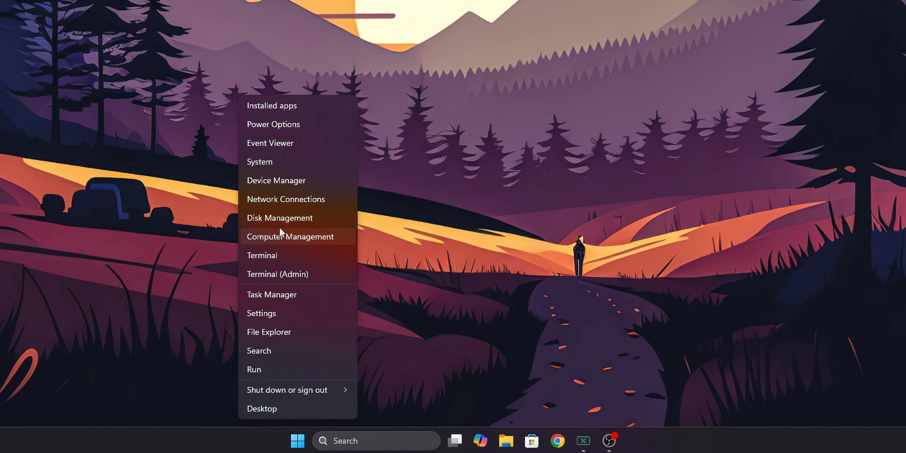
click(323, 217)
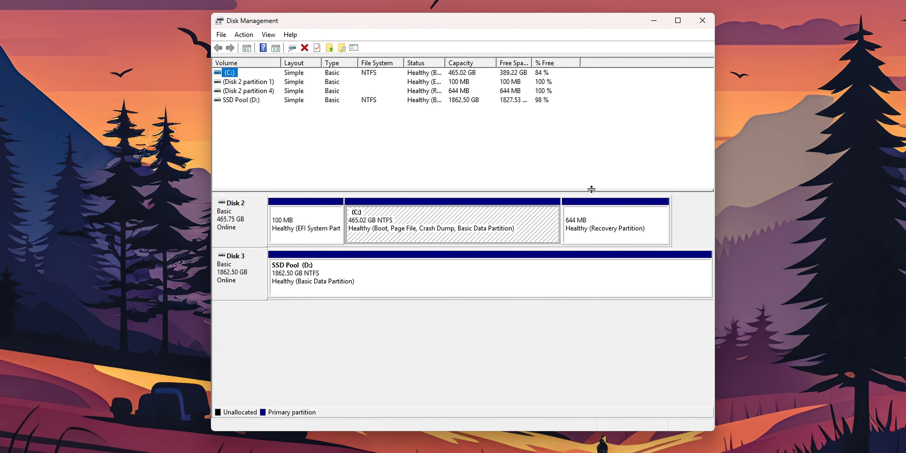
click(311, 238)
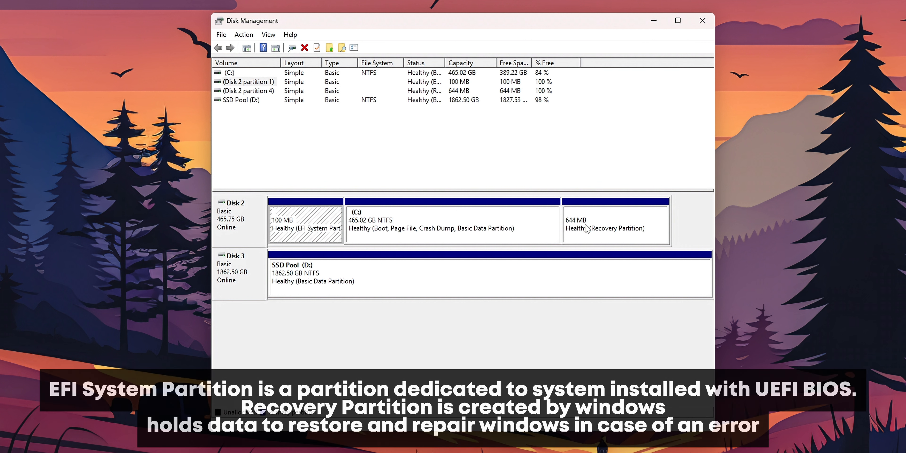
click(588, 235)
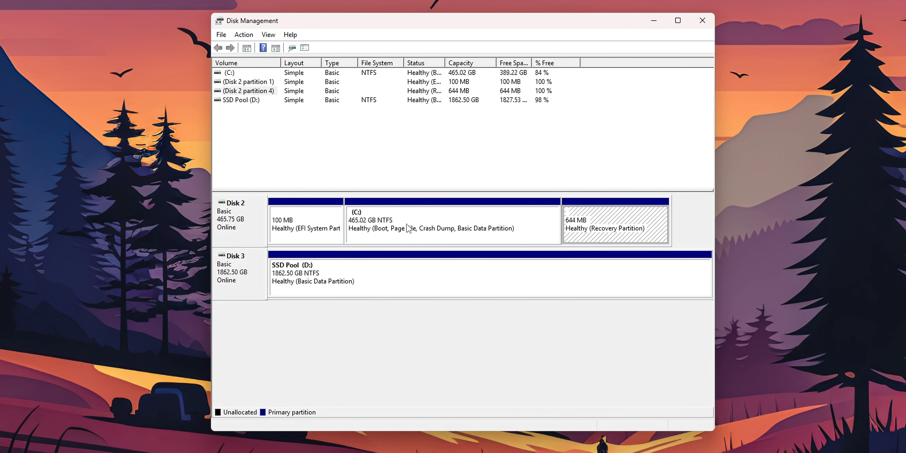
click(407, 225)
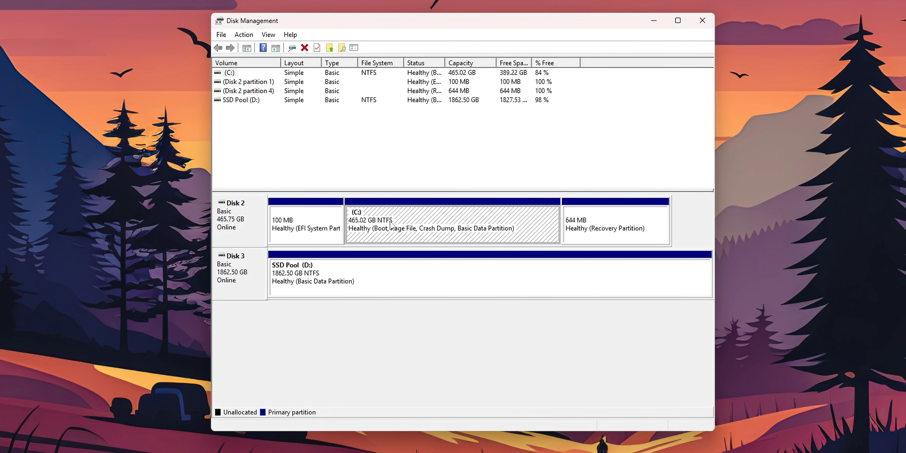
click(351, 278)
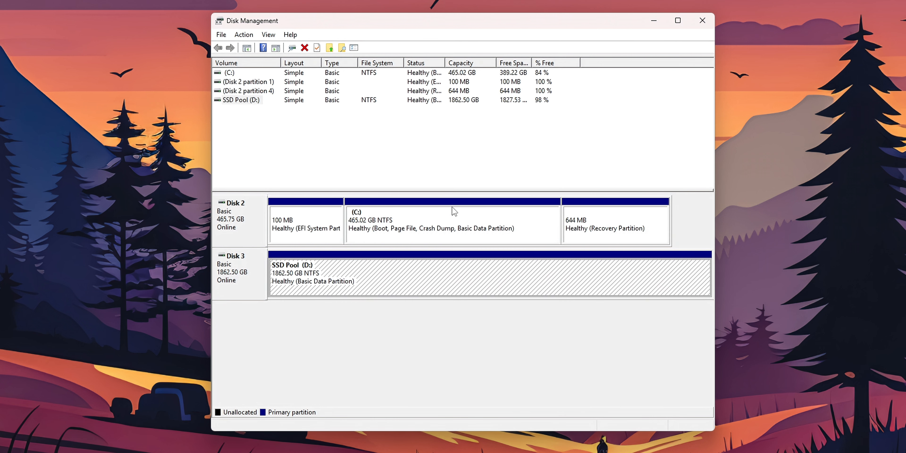
Shrink the C: volume on Disk 2 by 386319 MB.
click(398, 224)
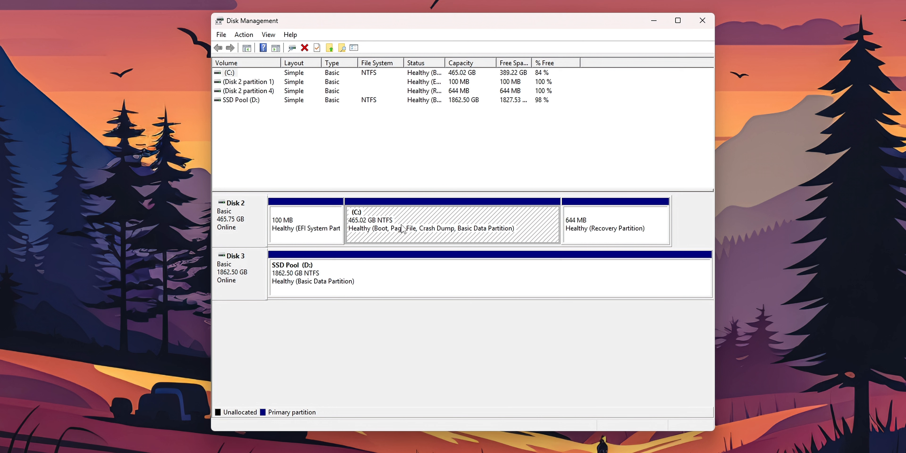
right_click(403, 229)
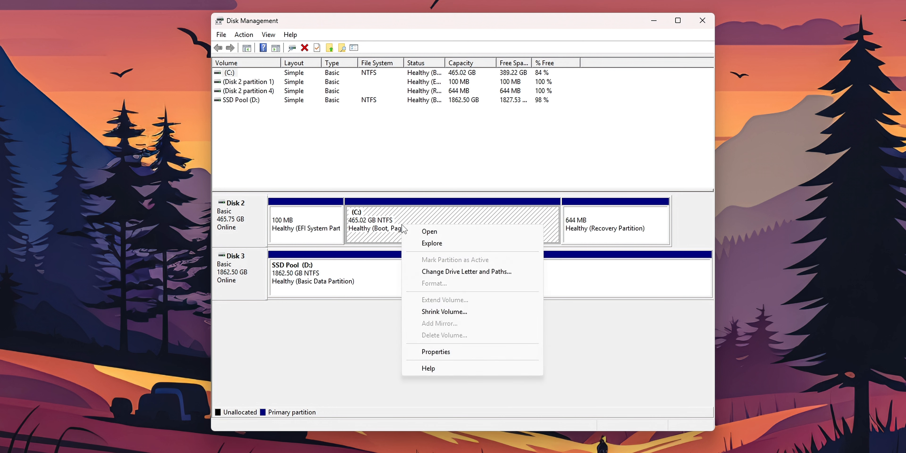
click(437, 312)
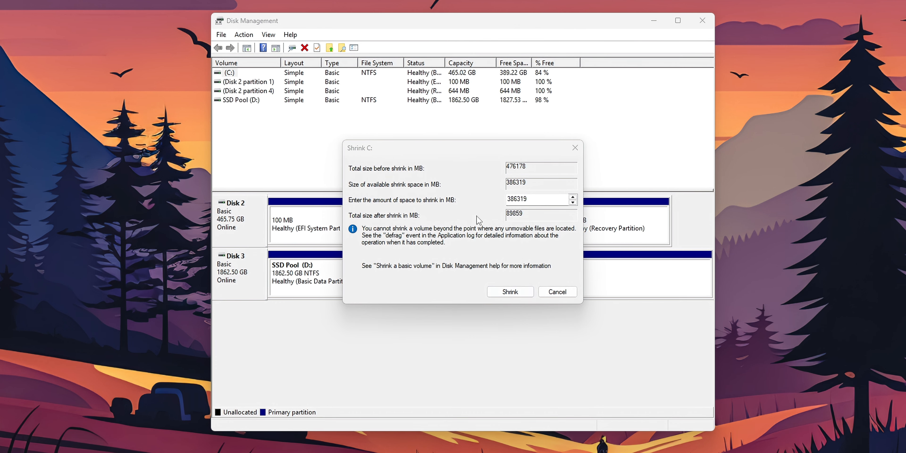
click(507, 292)
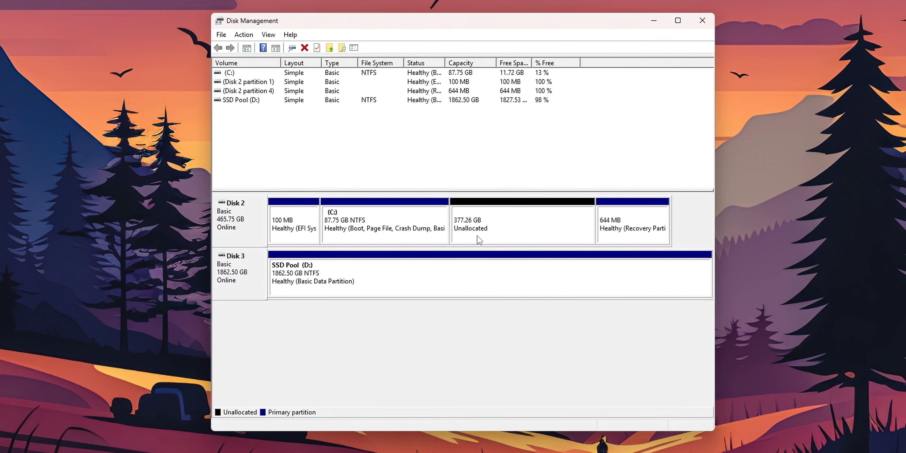
Check in File Explorer which drives This PC lists besides the unallocated space, and minimize the window.
click(513, 224)
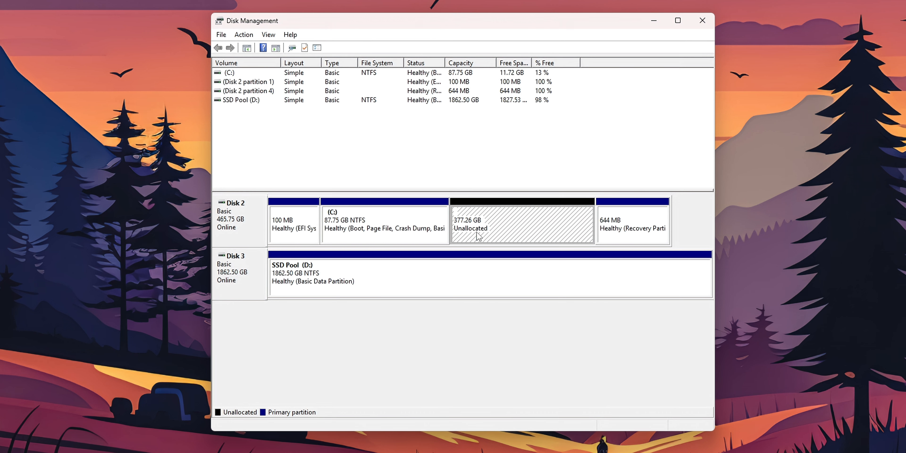
key(super+e)
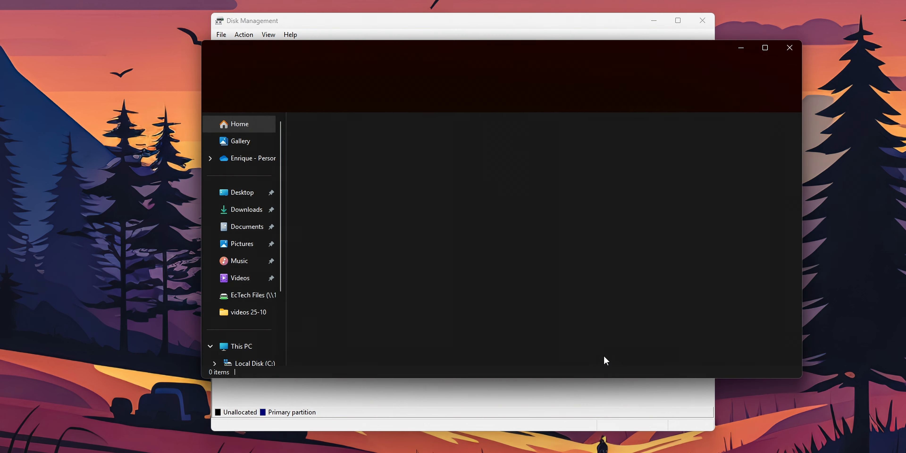
click(242, 347)
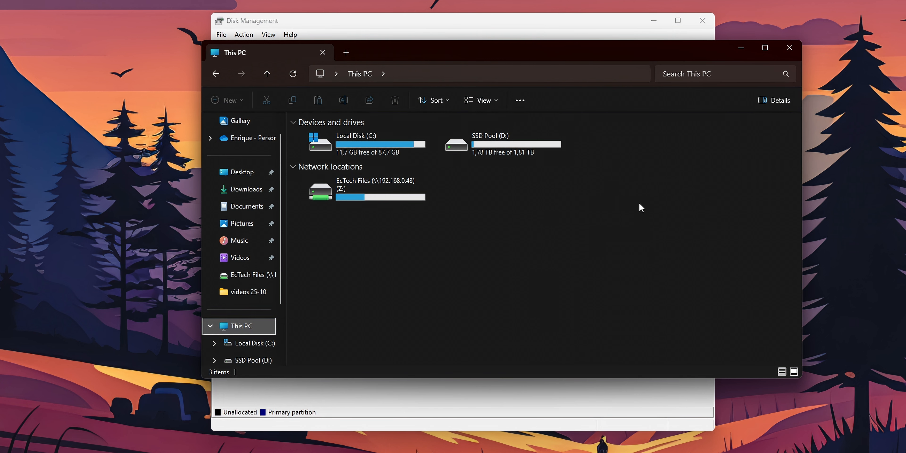
click(741, 48)
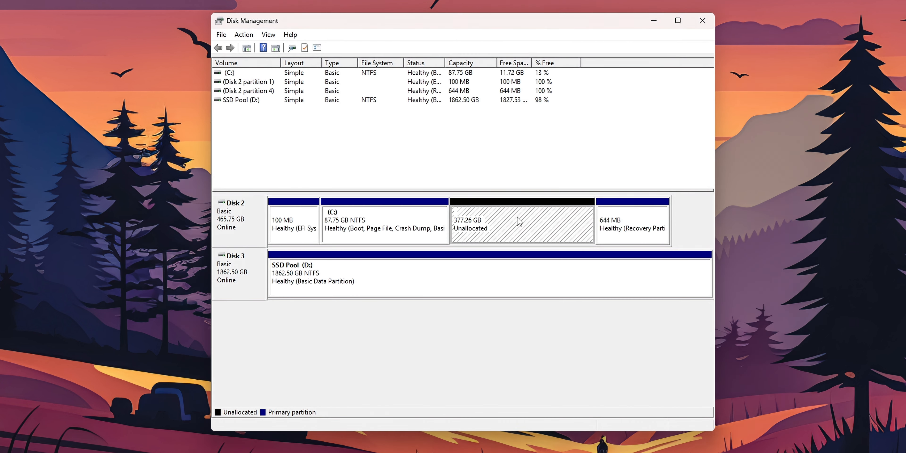
Set up a new simple volume of 386318 MB in Disk 2's unallocated space with drive letter E.
right_click(501, 221)
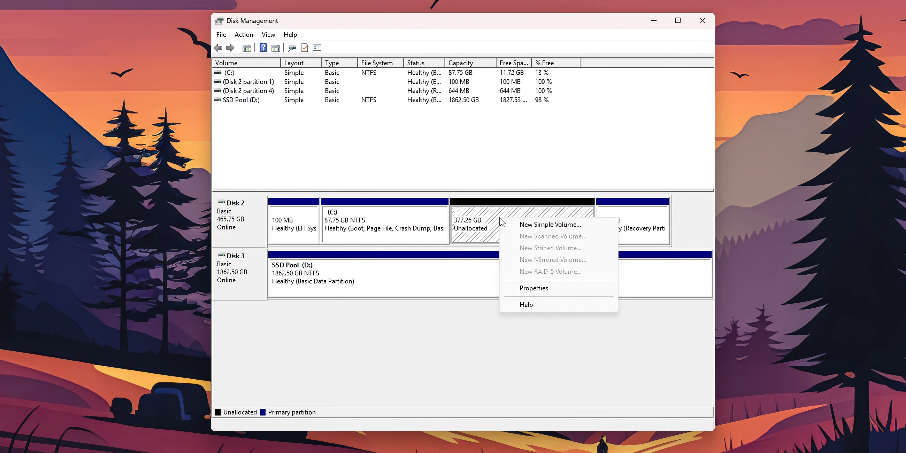
click(543, 226)
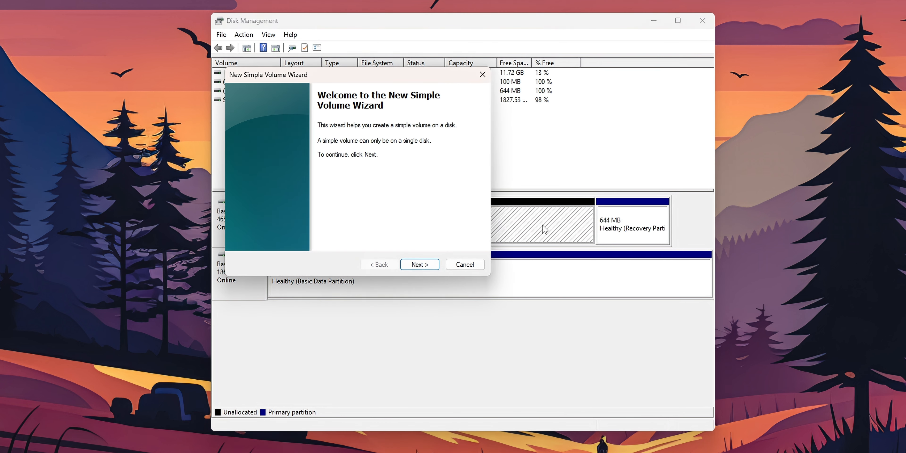
click(419, 264)
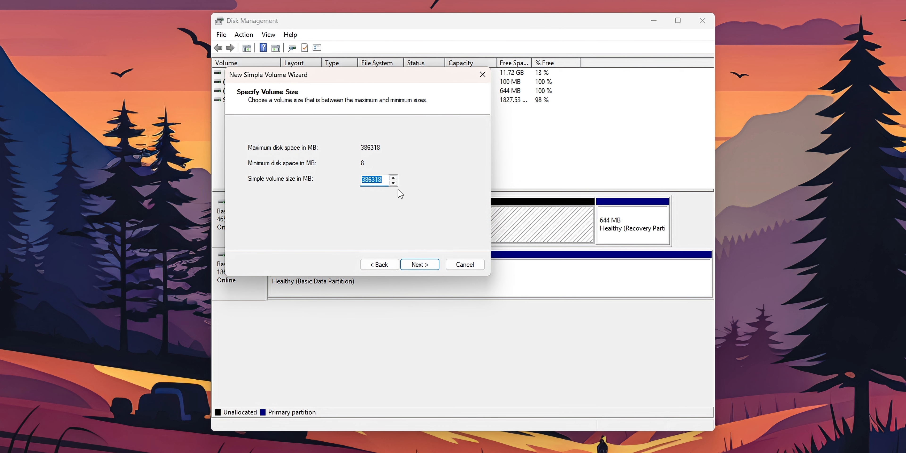
click(417, 266)
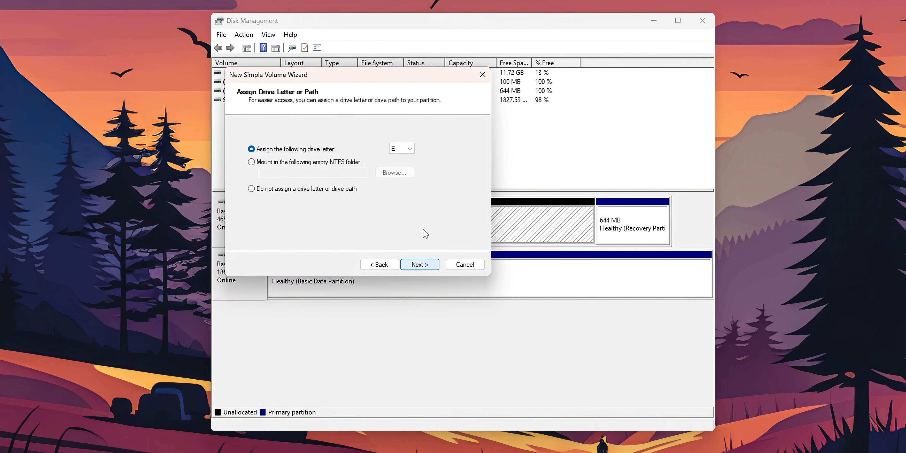
click(405, 151)
click(400, 172)
click(420, 265)
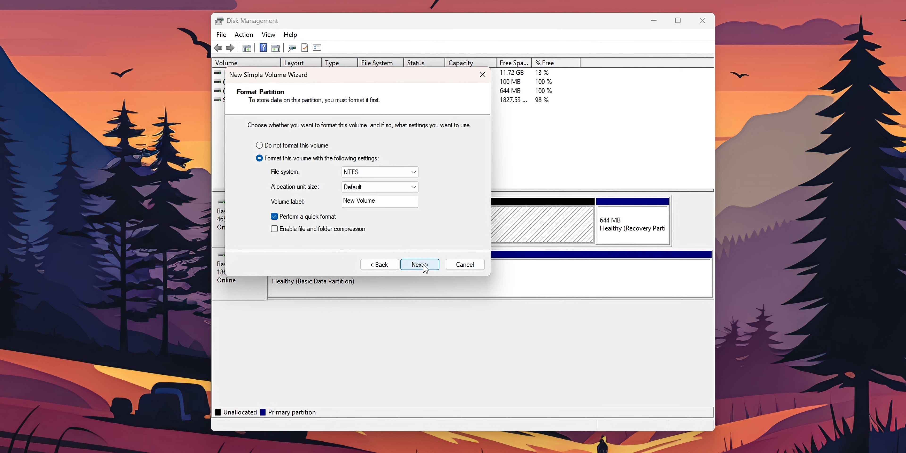
Quick format the volume as NTFS with the Default allocation unit size and label New Volume, and complete the wizard.
click(351, 173)
click(353, 190)
drag(391, 203, 327, 204)
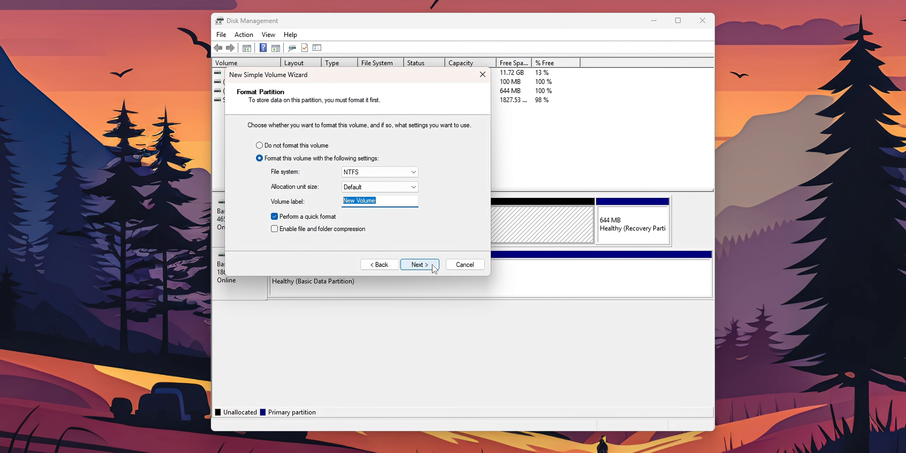
click(419, 265)
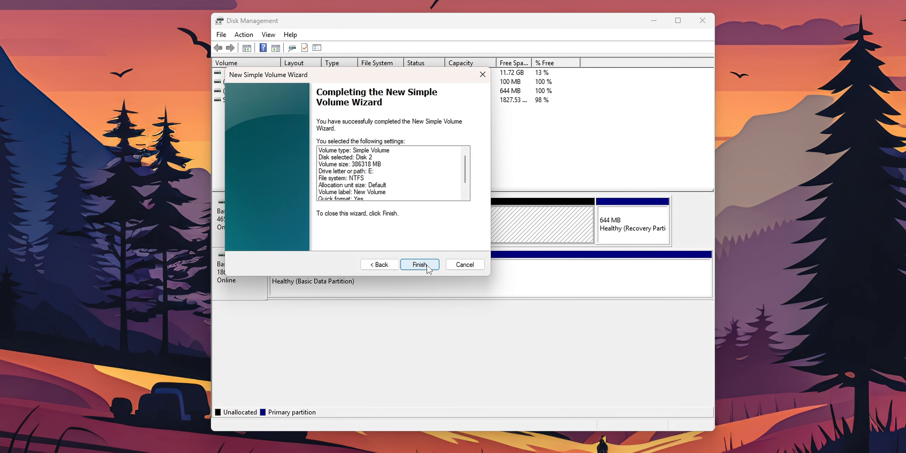
click(427, 265)
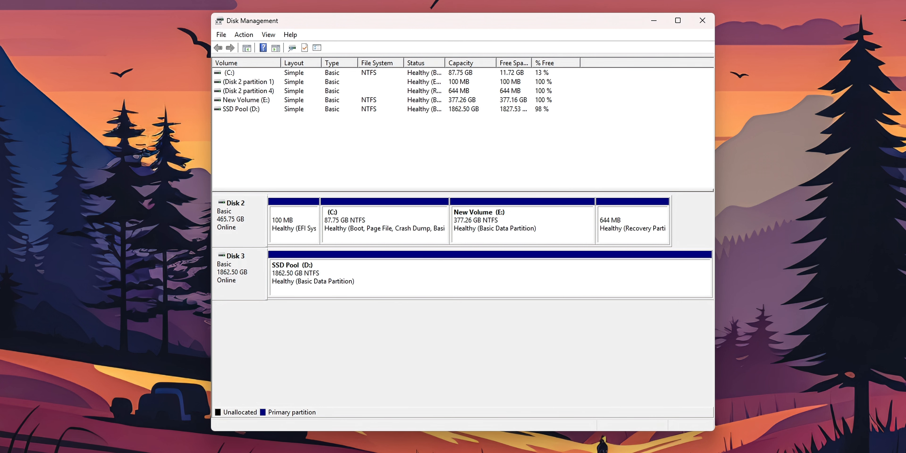
Check in File Explorer's This PC view for New Volume (E:) and close the window.
key(super+e)
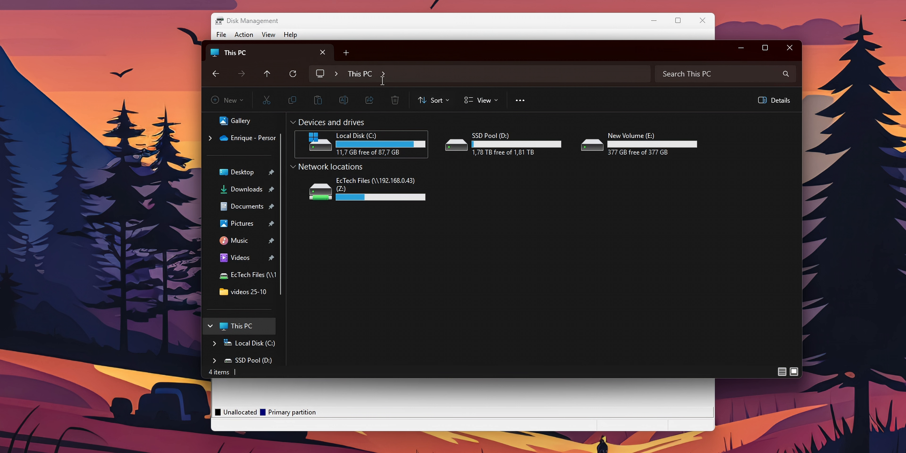
click(292, 77)
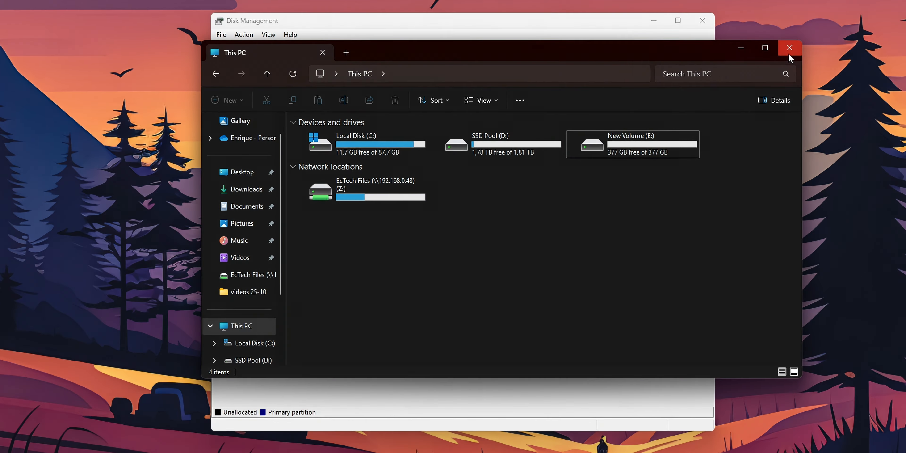
click(789, 54)
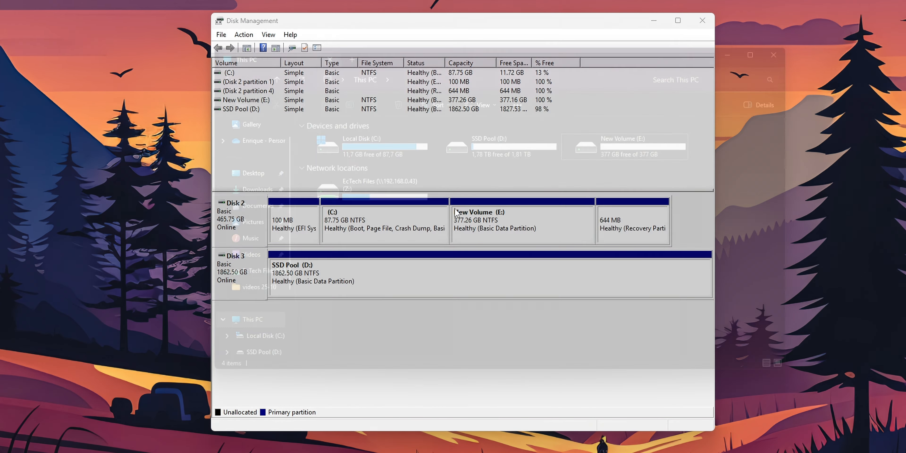
Delete the New Volume (E:) partition on Disk 2 and accept the erasure of its data.
right_click(509, 219)
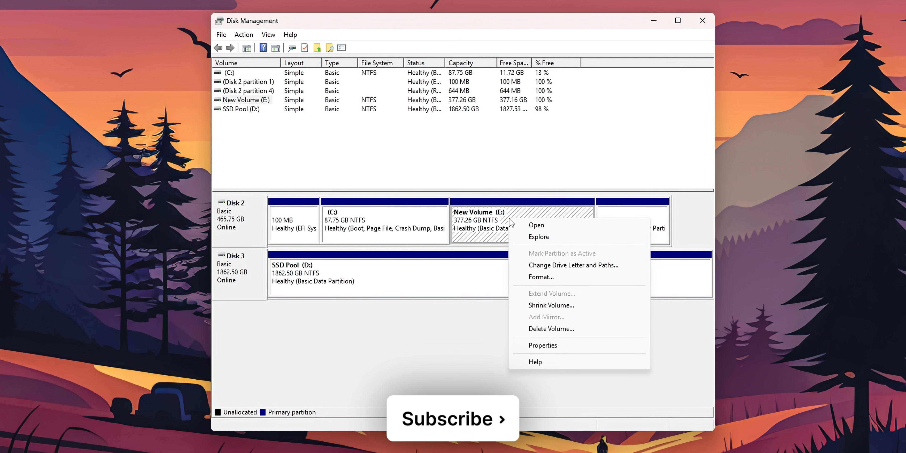
click(542, 329)
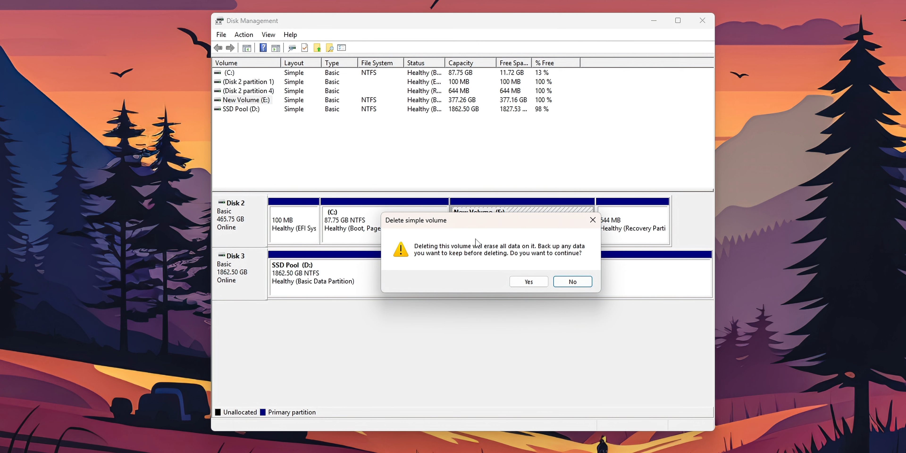
click(543, 286)
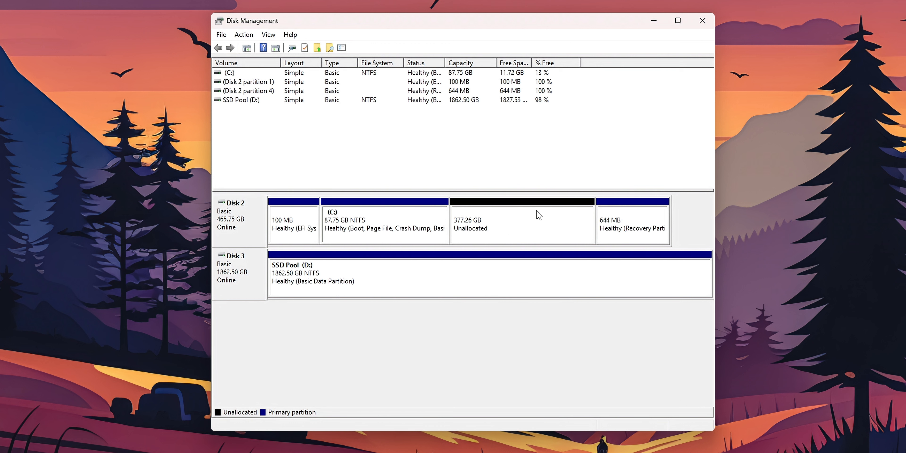
Extend the C: volume with 386318 MB of Disk 2's unallocated space and close Disk Management.
click(366, 230)
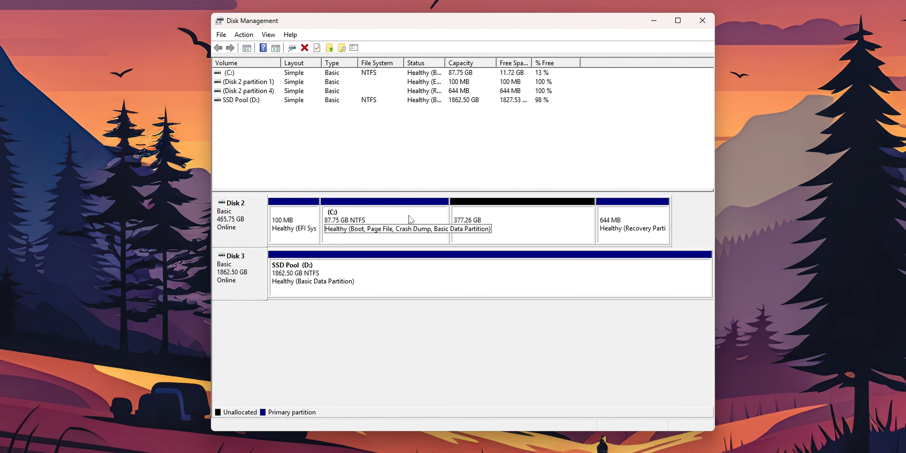
right_click(417, 213)
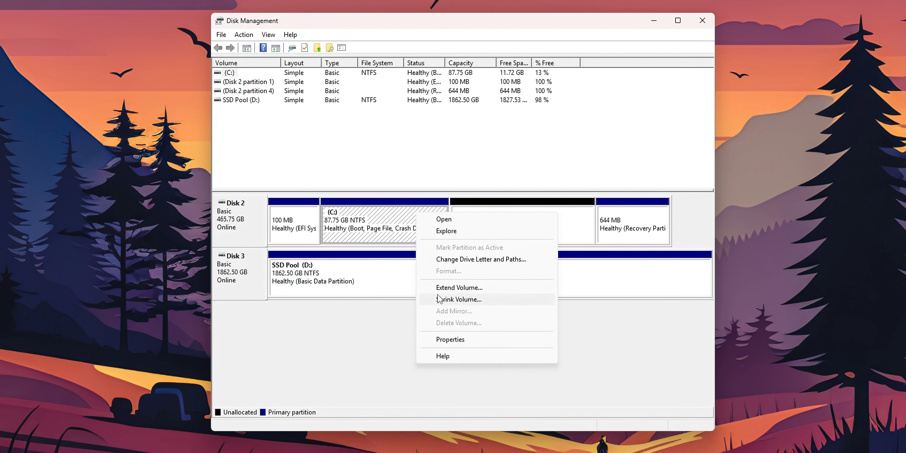
click(452, 289)
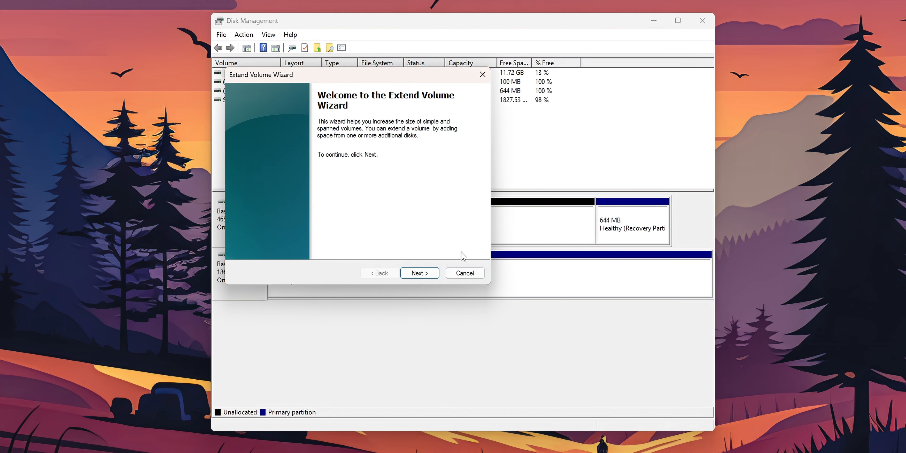
click(419, 273)
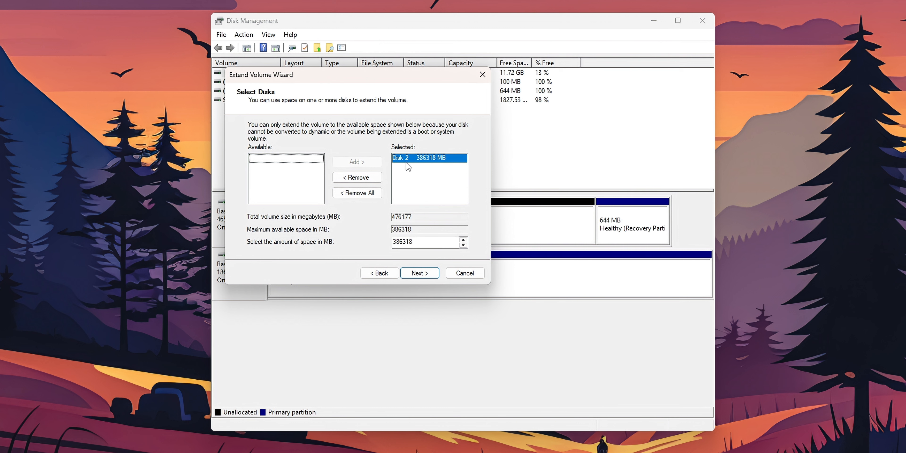
click(417, 273)
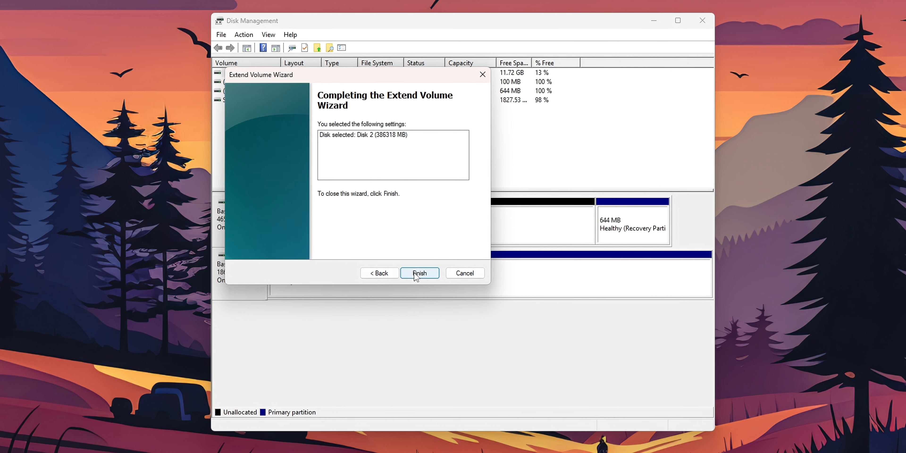
click(417, 275)
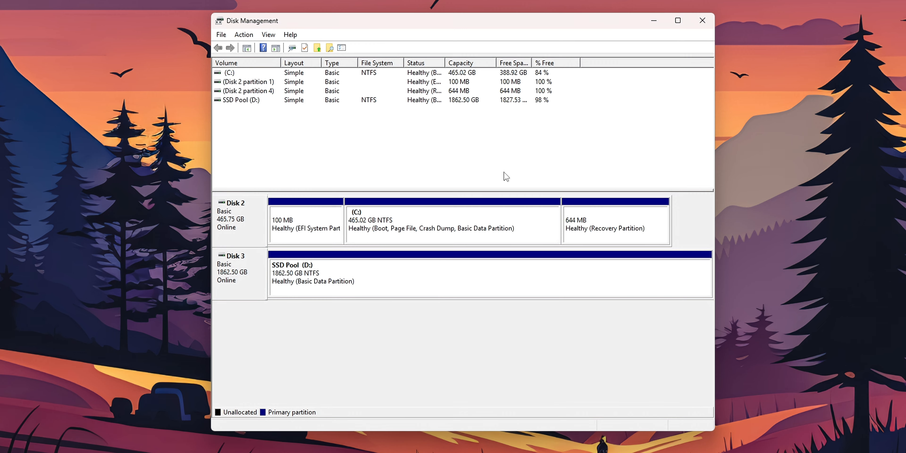
click(703, 20)
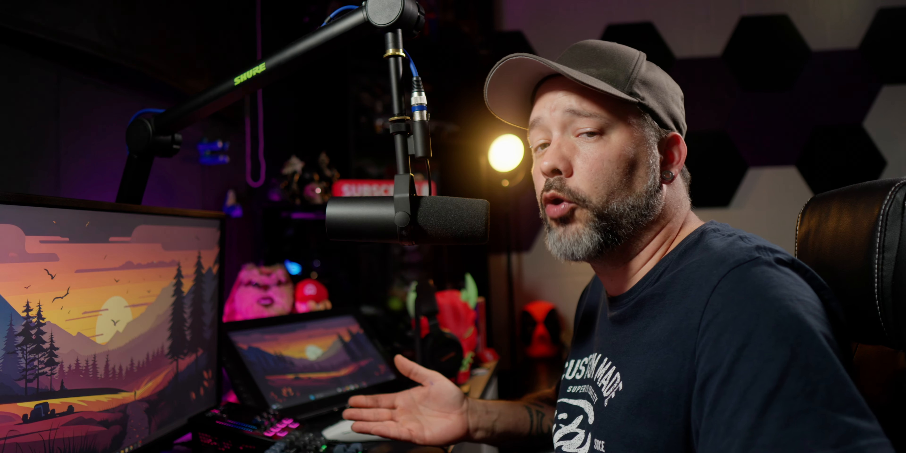